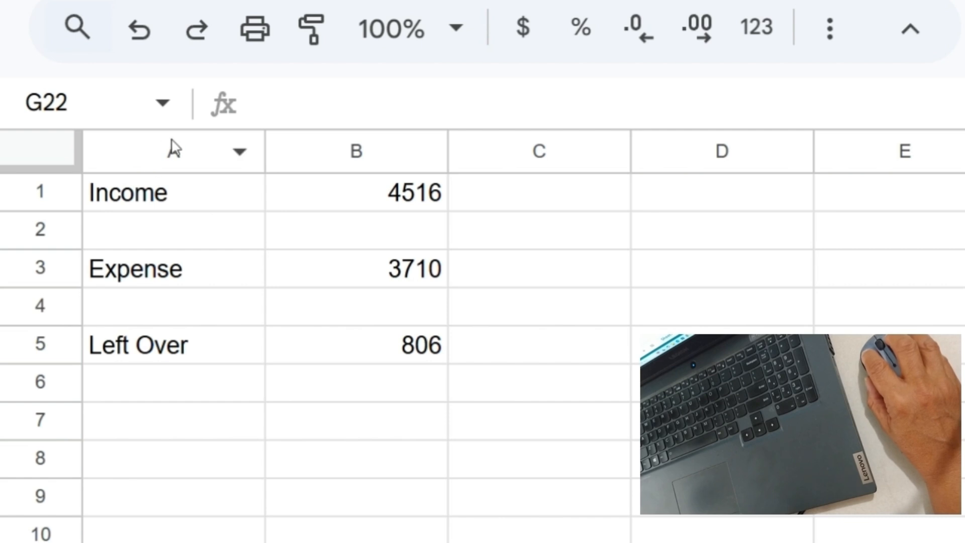
Examine the underlying contents of cells B5, B3, B4 and B1 one after another.
left_click(373, 351)
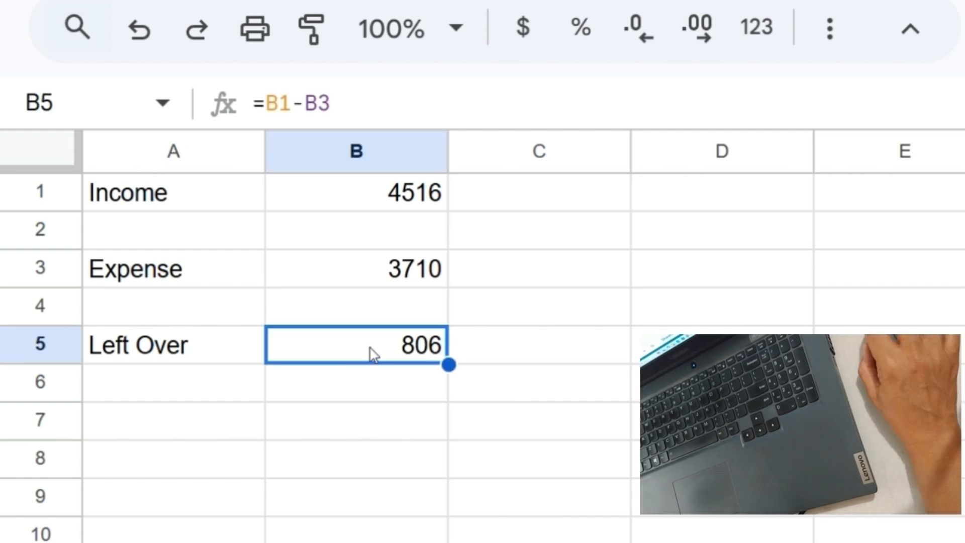
left_click(393, 276)
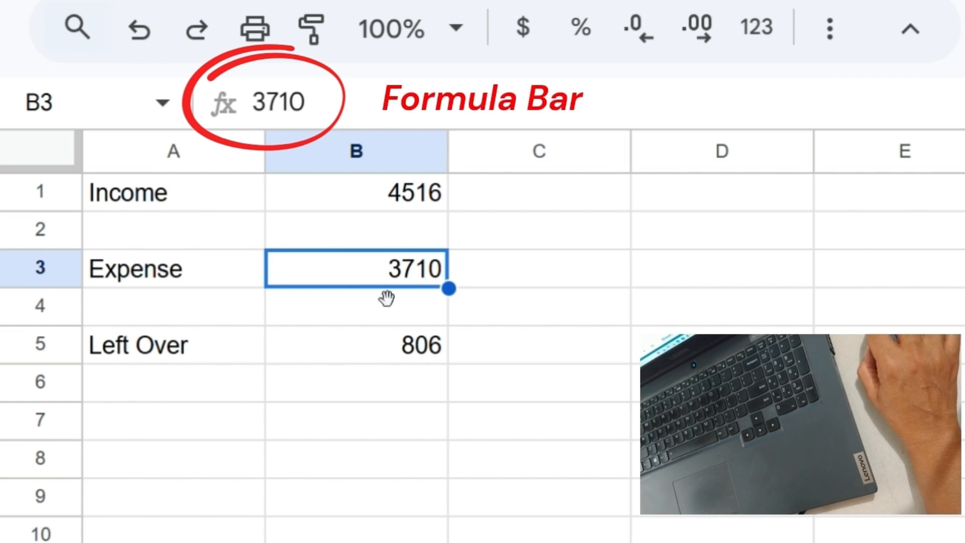
left_click(344, 321)
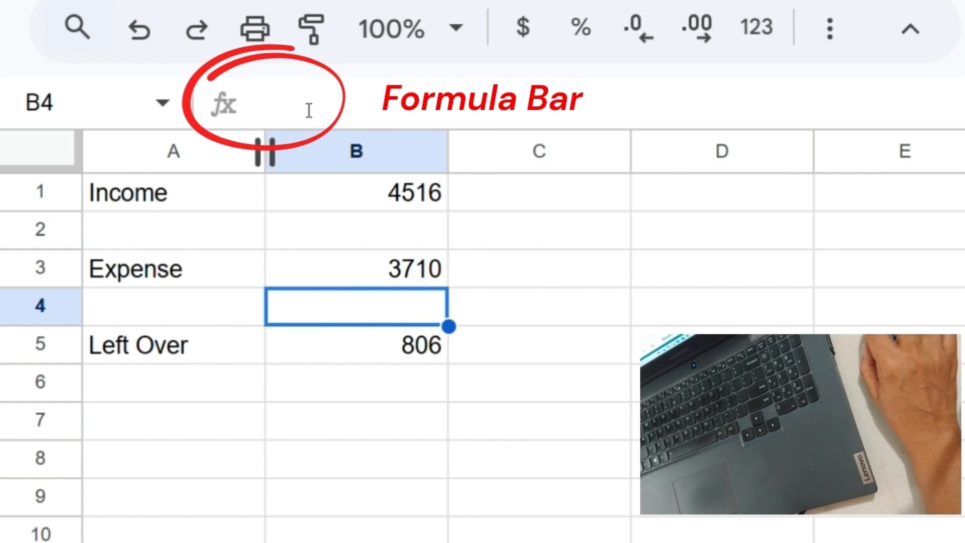
left_click(375, 197)
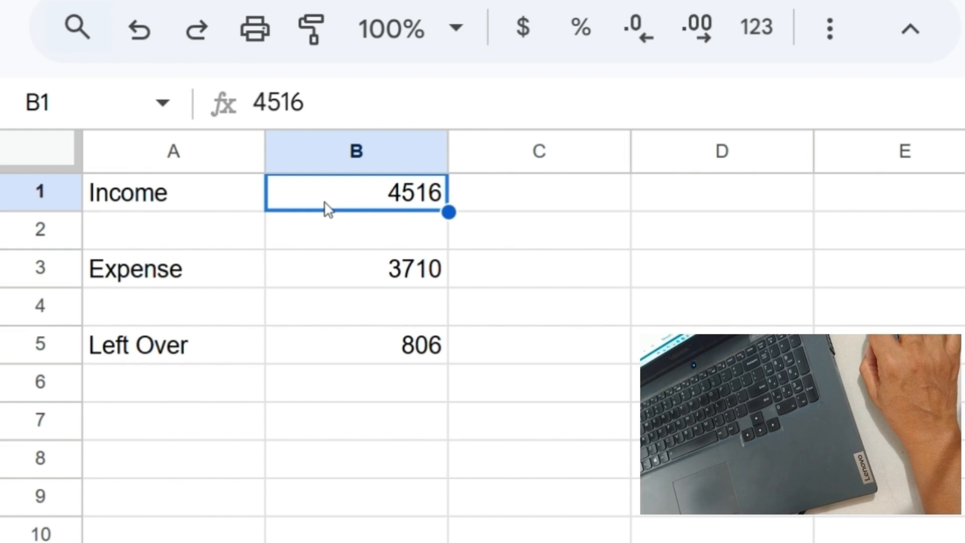
Extend the label in cell A1 to read "Income for Me".
left_click(193, 204)
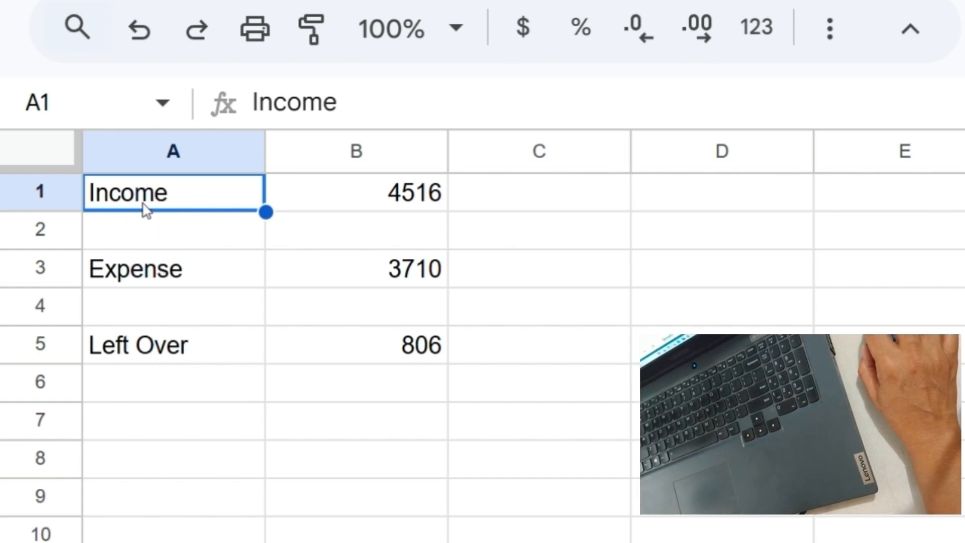
left_click(274, 103)
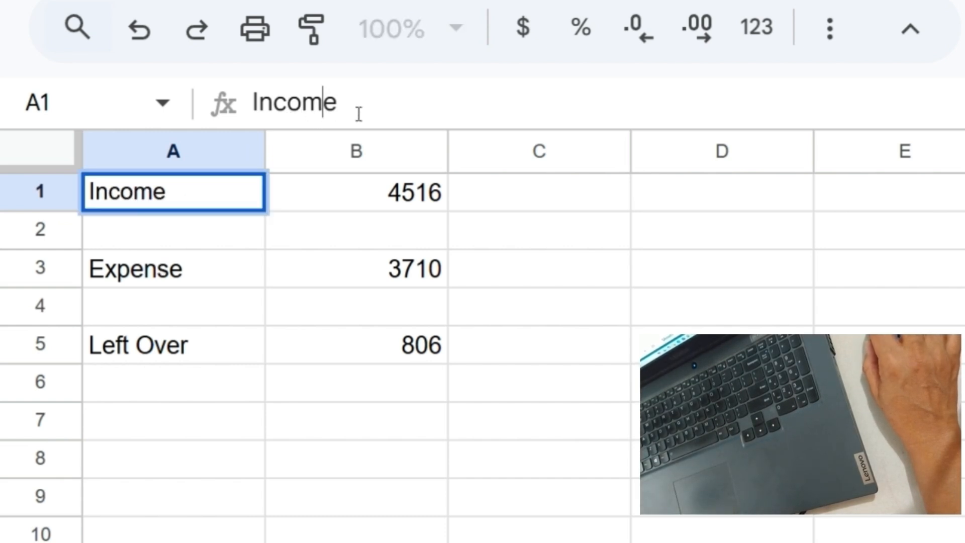
key("Right")
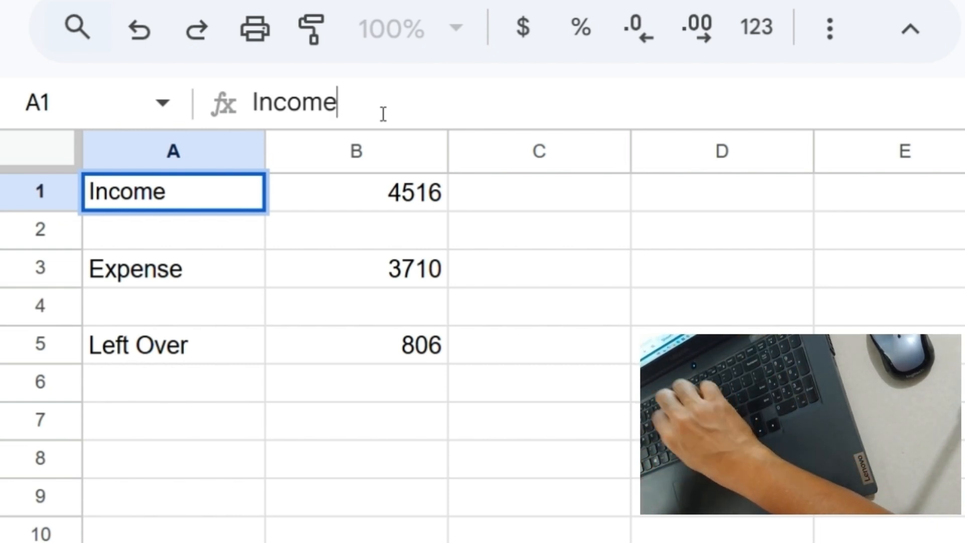
type("or")
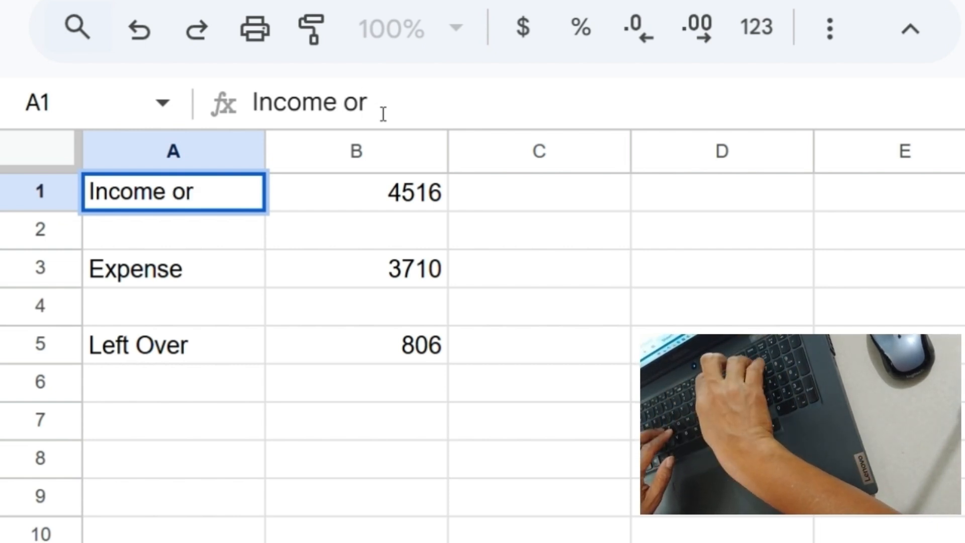
key("BackSpace")
key("BackSpace")
type("for ")
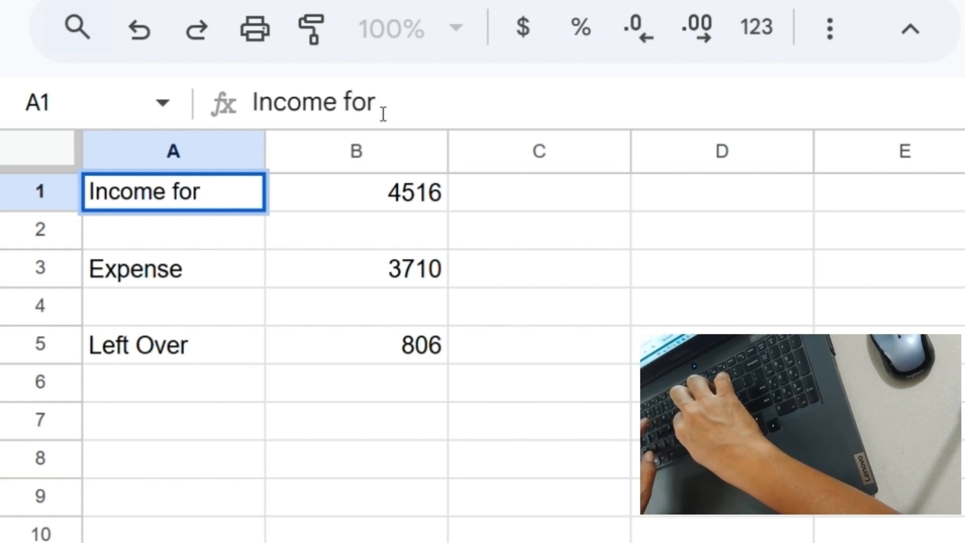
type("Me")
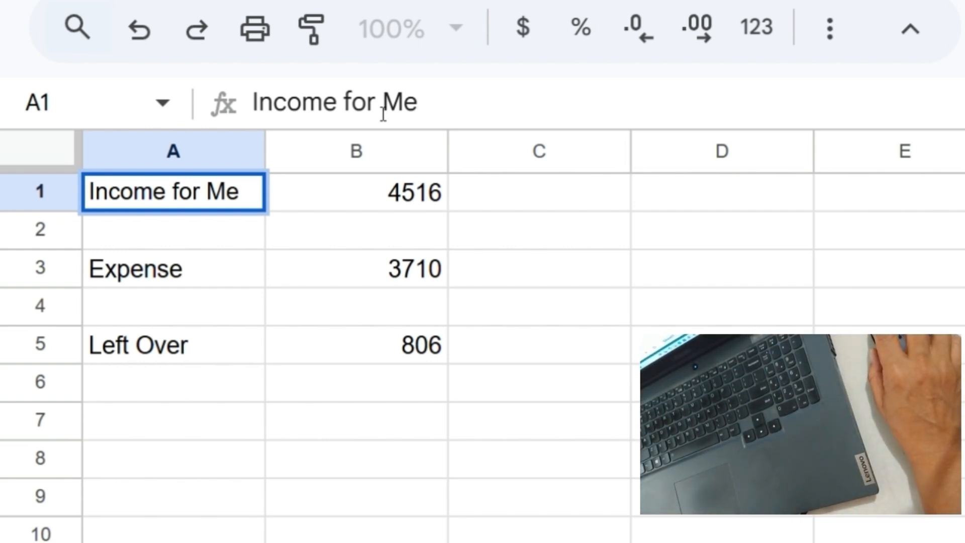
key("Return")
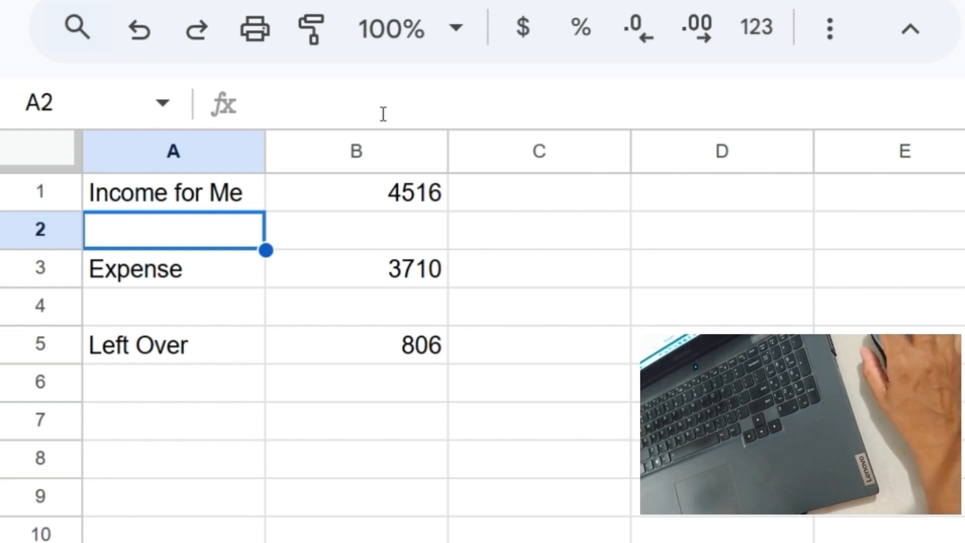
Remove the word "Me" from the end of the label in cell A1.
left_click(195, 205)
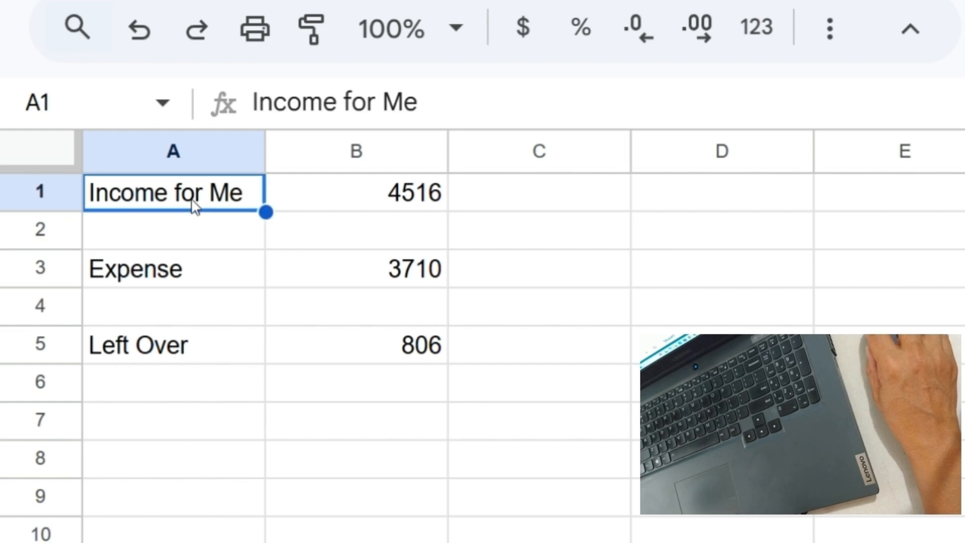
left_click(433, 114)
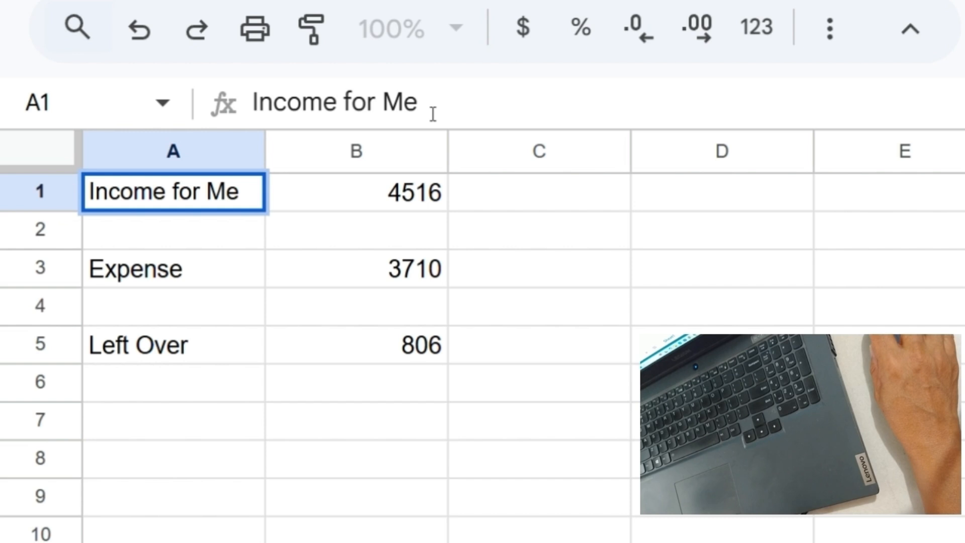
key("BackSpace")
key("BackSpace")
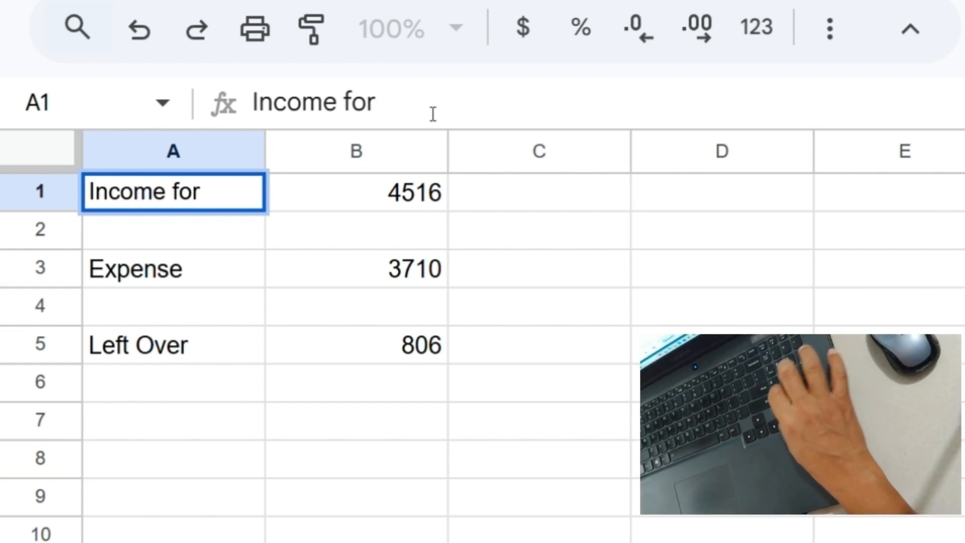
key("Return")
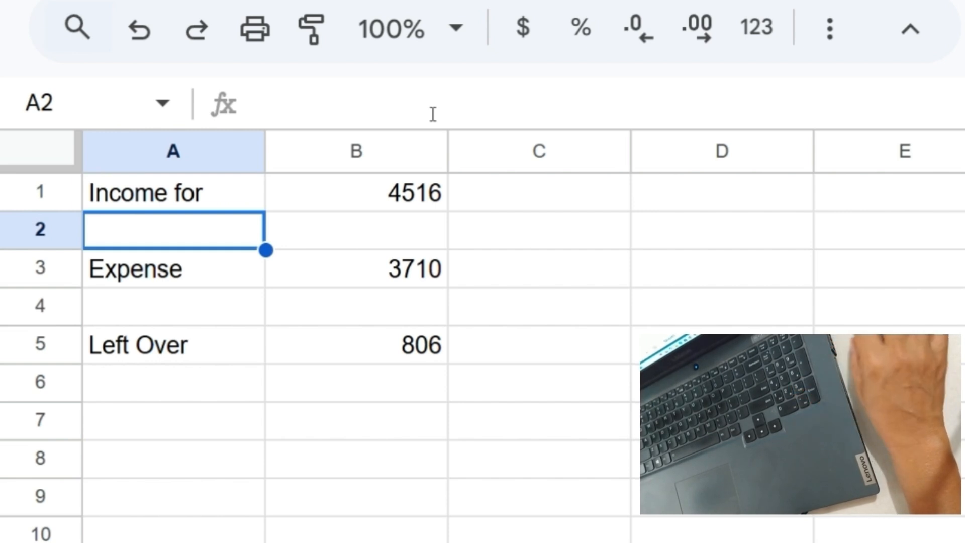
Delete "for" from the label in cell A1 so it reads "Income", and select cell A3.
left_click(155, 193)
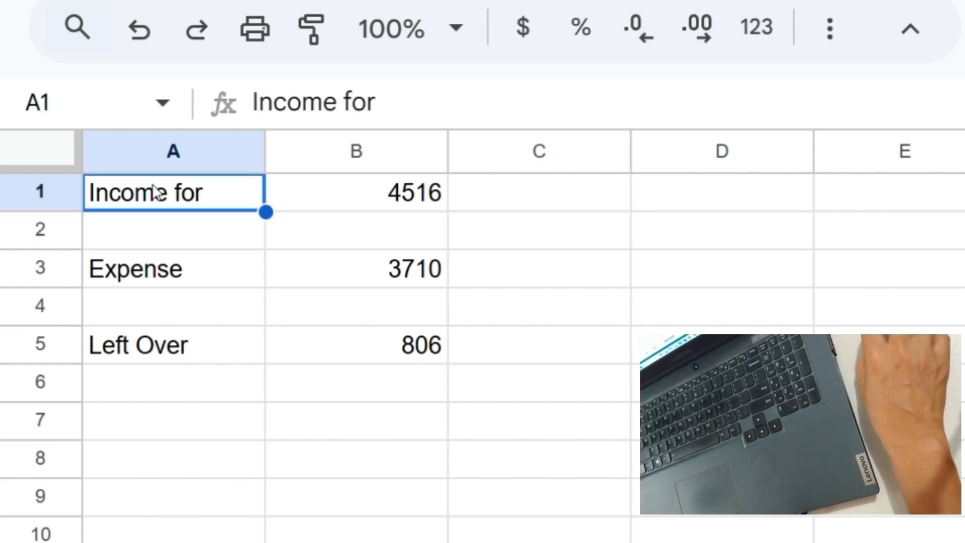
double_click(193, 196)
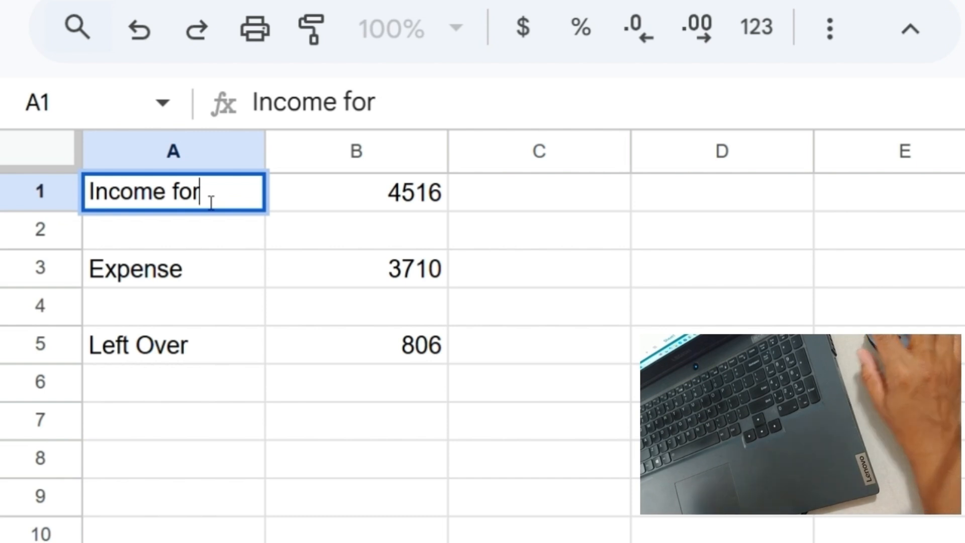
key("BackSpace")
key("BackSpace")
key("BackSpace")
key("BackSpace")
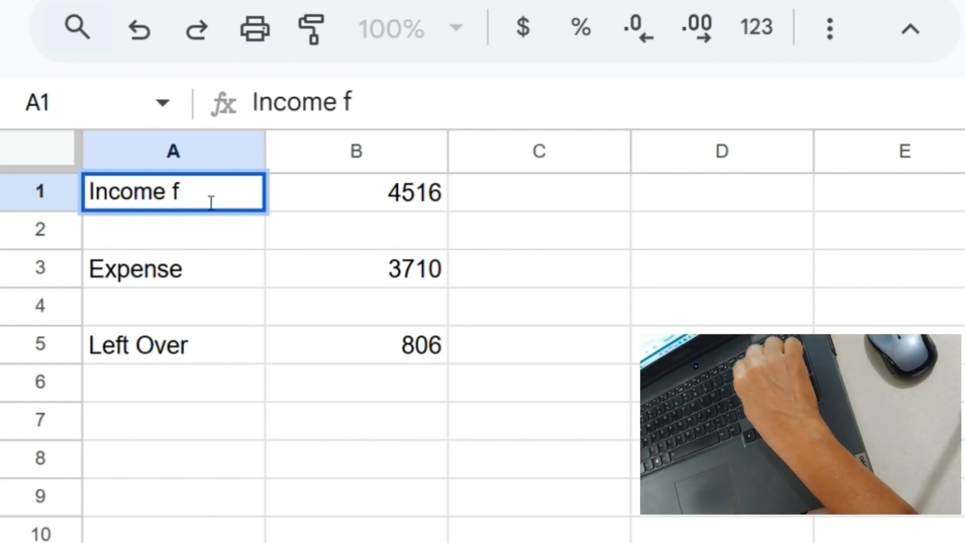
left_click(184, 281)
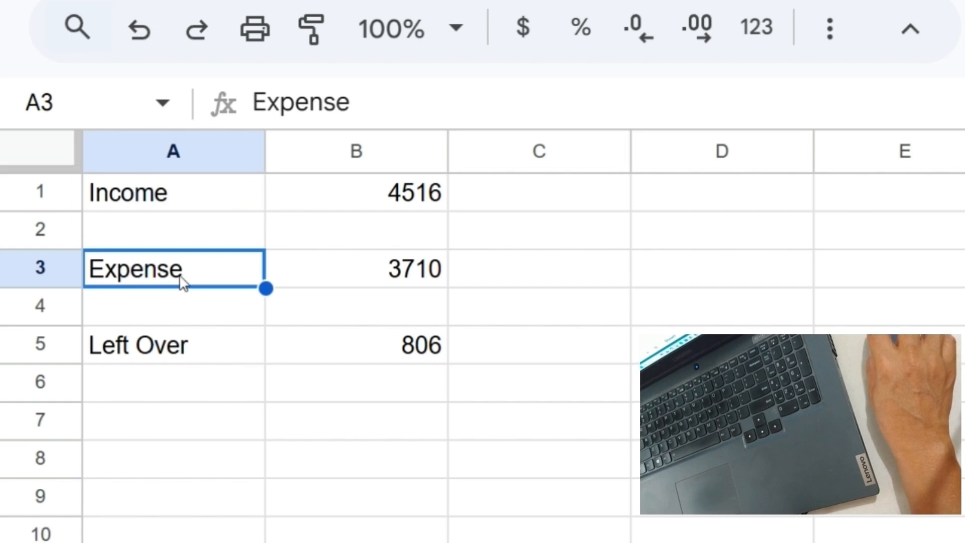
Open the Expense label in A3 for editing, leave it as is, and inspect the Left Over formula in B5 in edit mode.
left_click(362, 102)
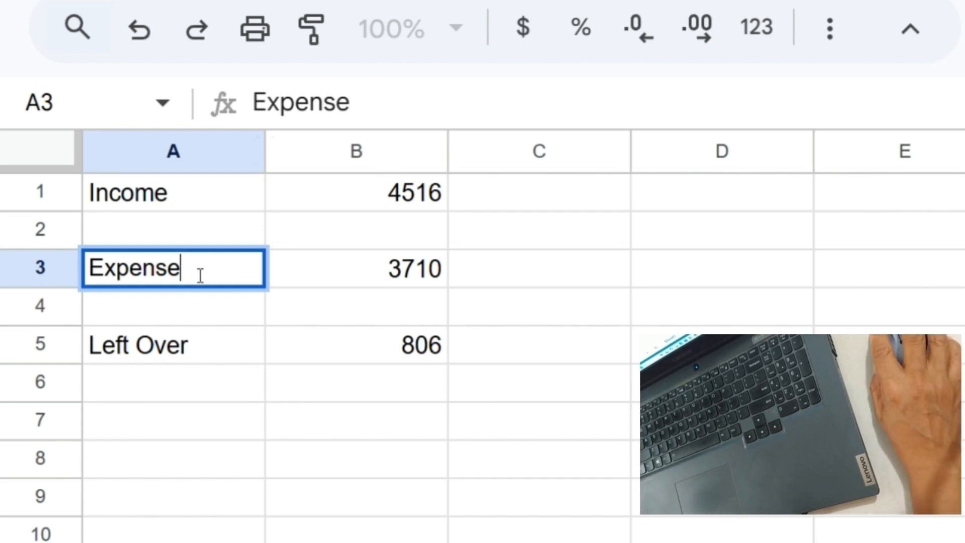
left_click(317, 347)
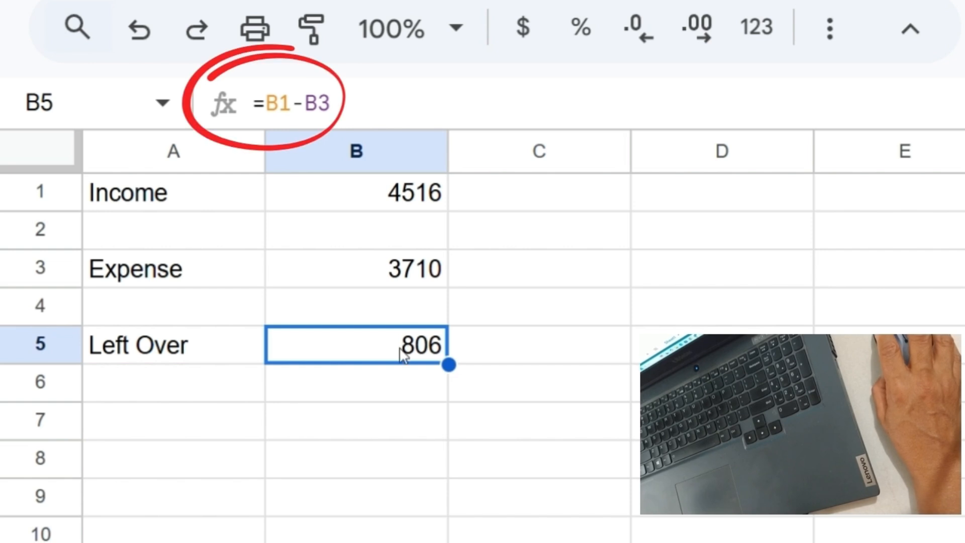
left_click(351, 116)
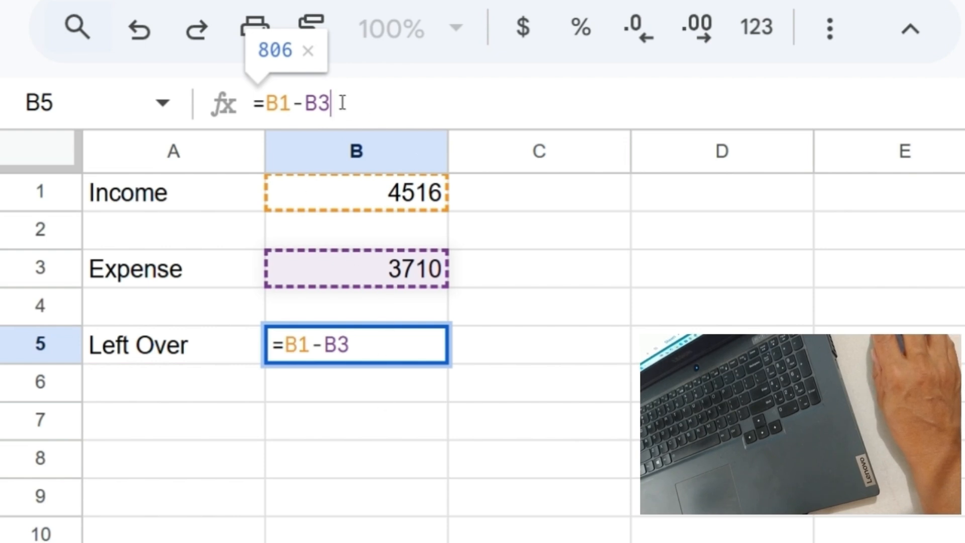
left_click(359, 345)
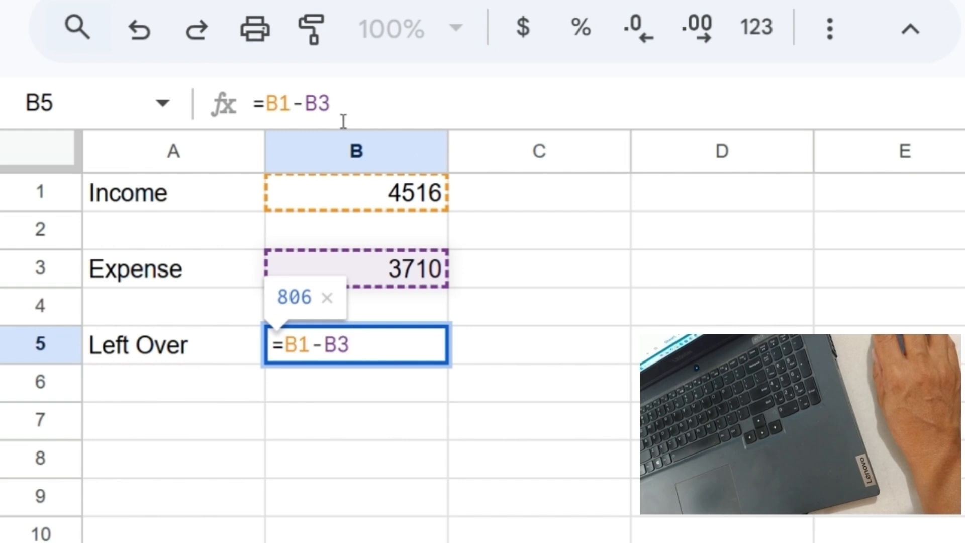
left_click(345, 103)
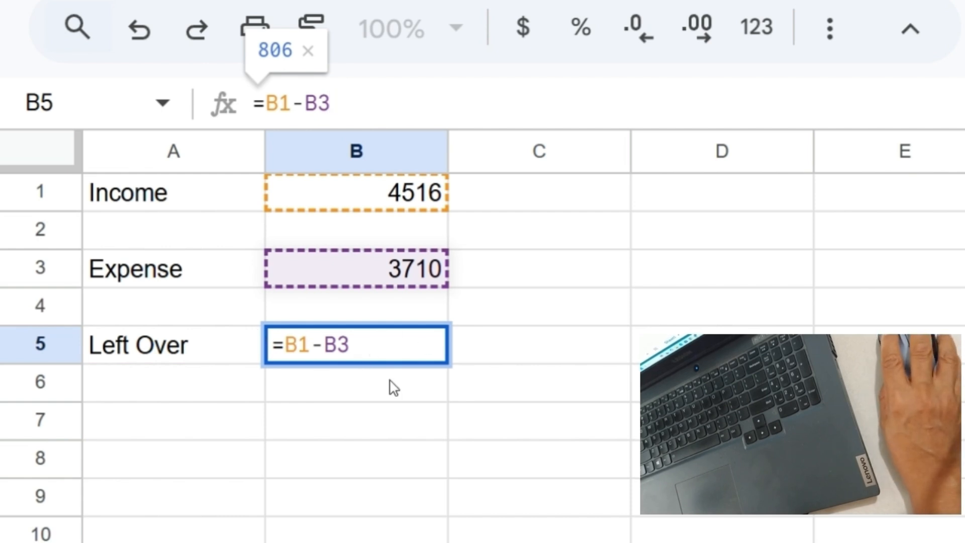
left_click(357, 420)
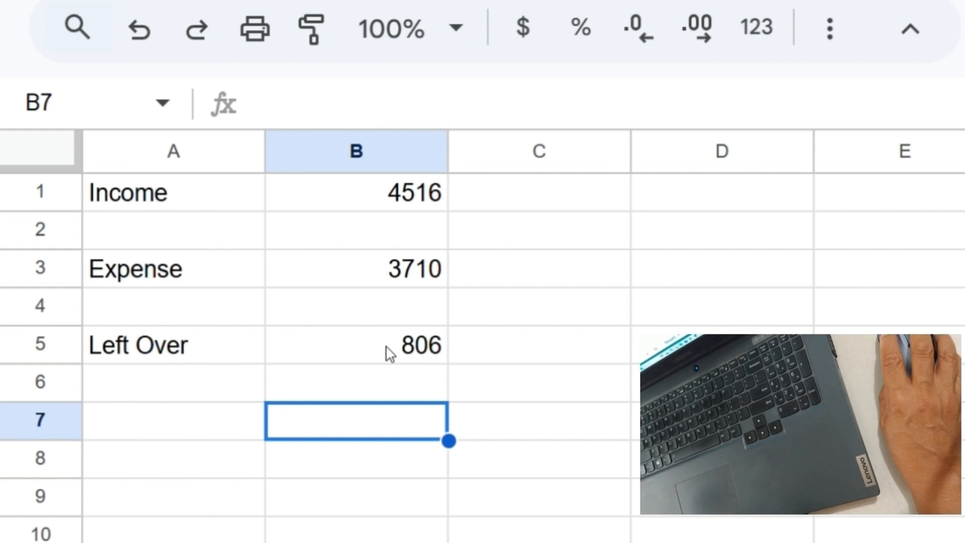
left_click(388, 348)
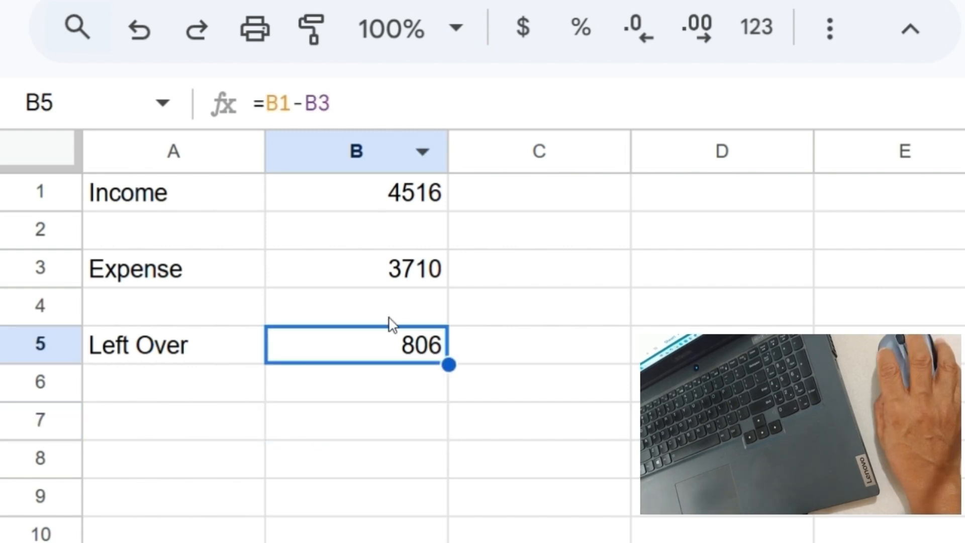